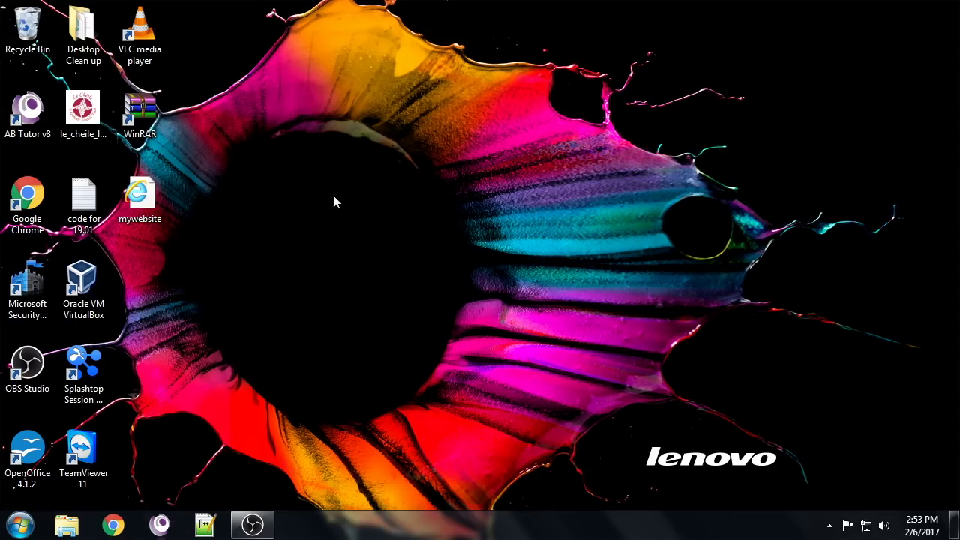
Bring Google Chrome forward on a new tab, briefly searching the Start menu for 'chr'
left_click(112, 526)
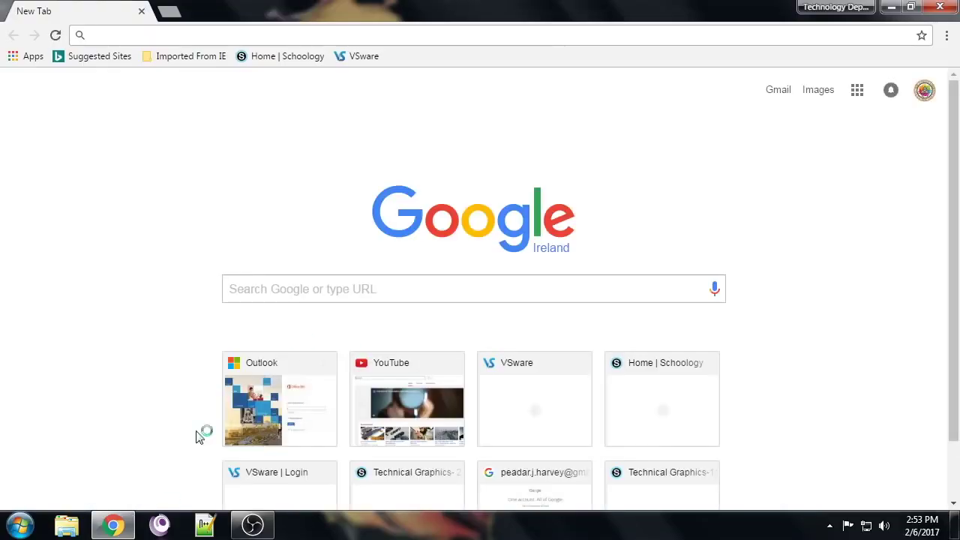
left_click(28, 526)
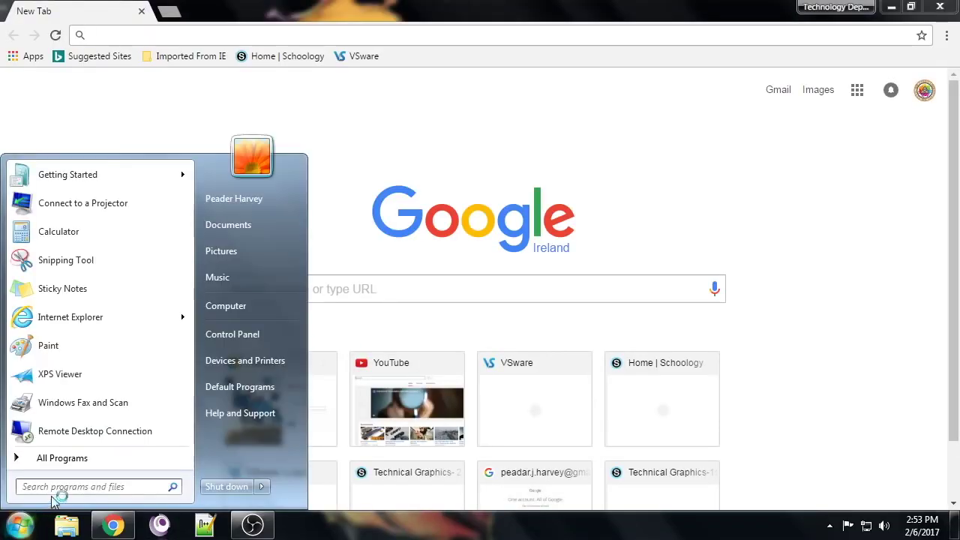
type("chr")
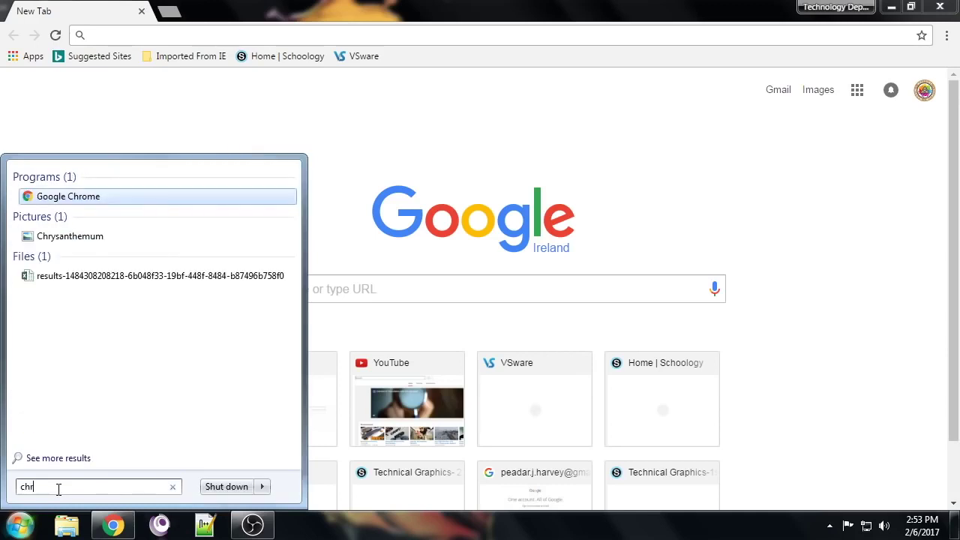
key("BackSpace")
key("BackSpace")
key("BackSpace")
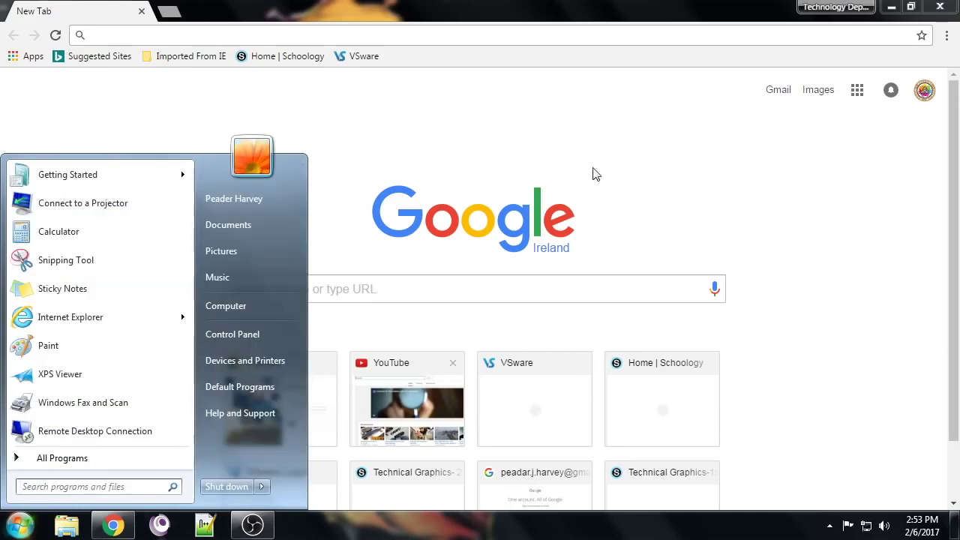
left_click(573, 159)
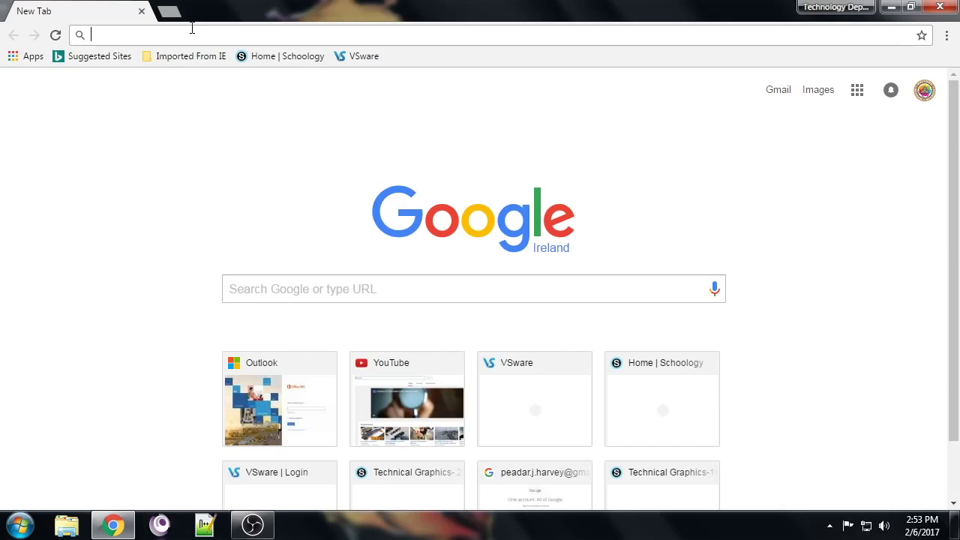
Search Google for 'roblox studio download' and open the Develop - ROBLOX result
type("roblo")
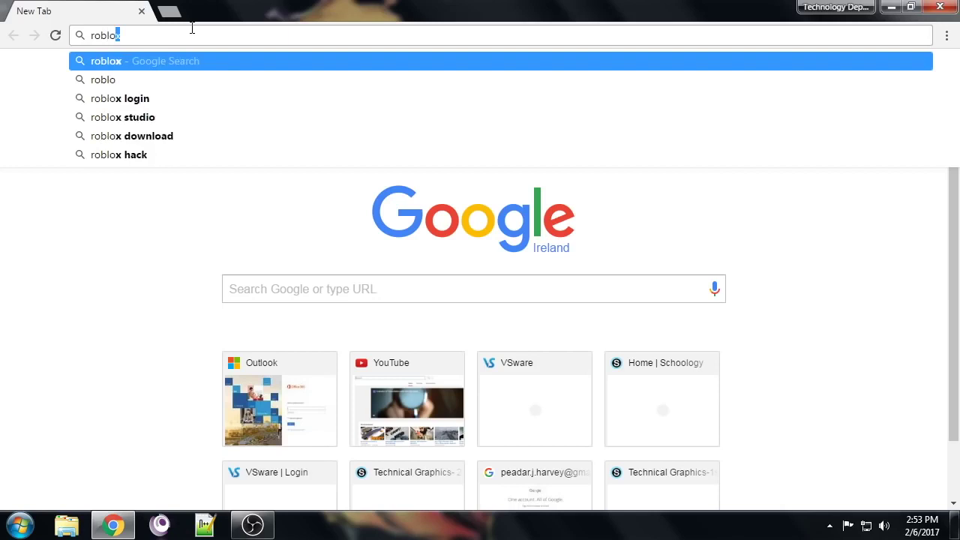
type("x st")
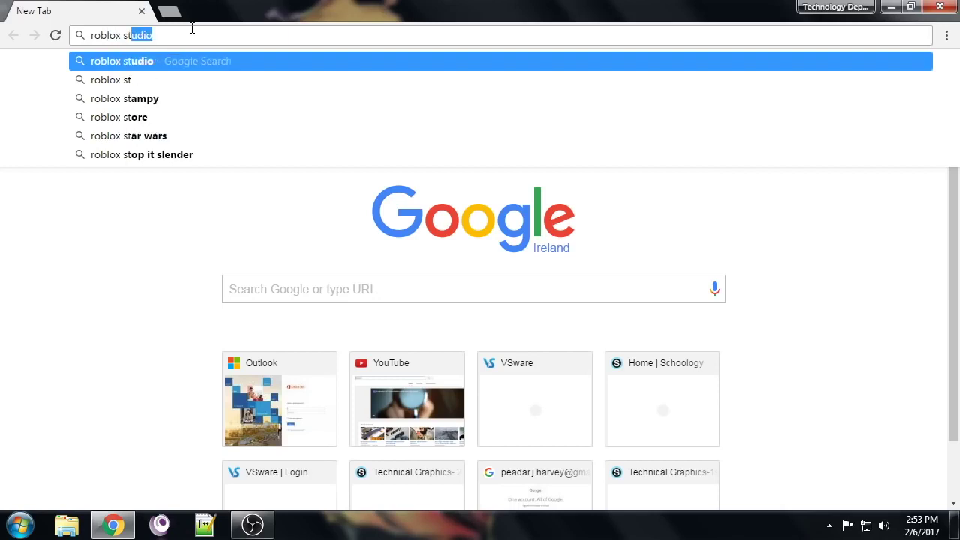
type("udio")
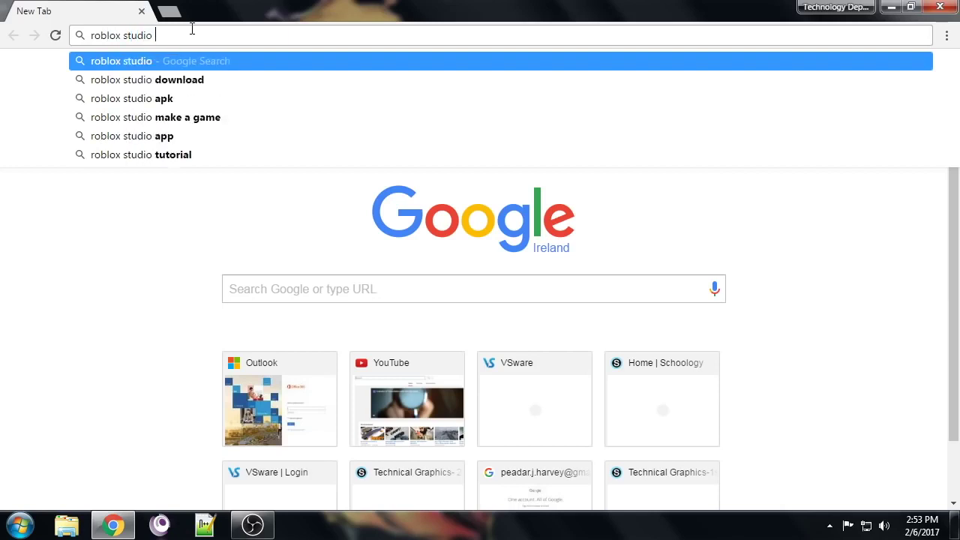
type(" download")
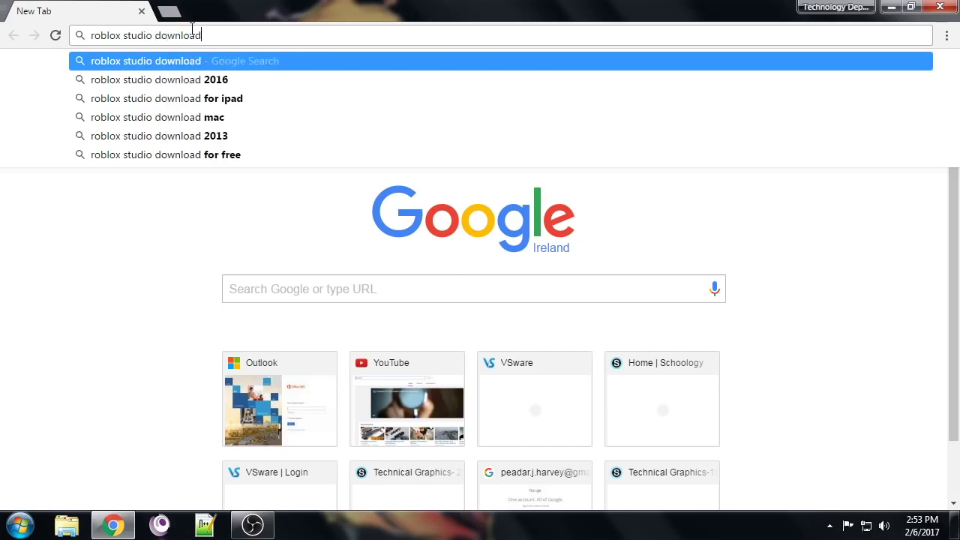
key("Return")
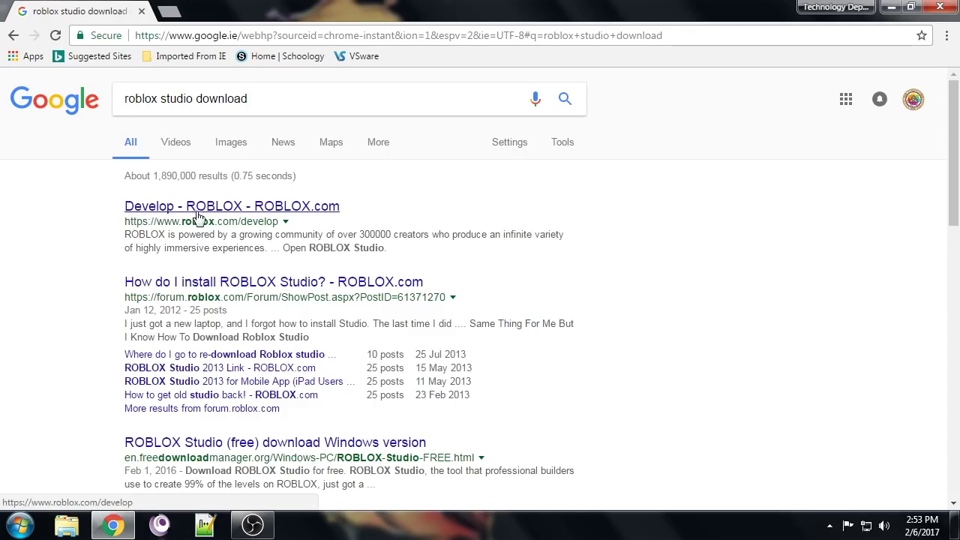
left_click(299, 213)
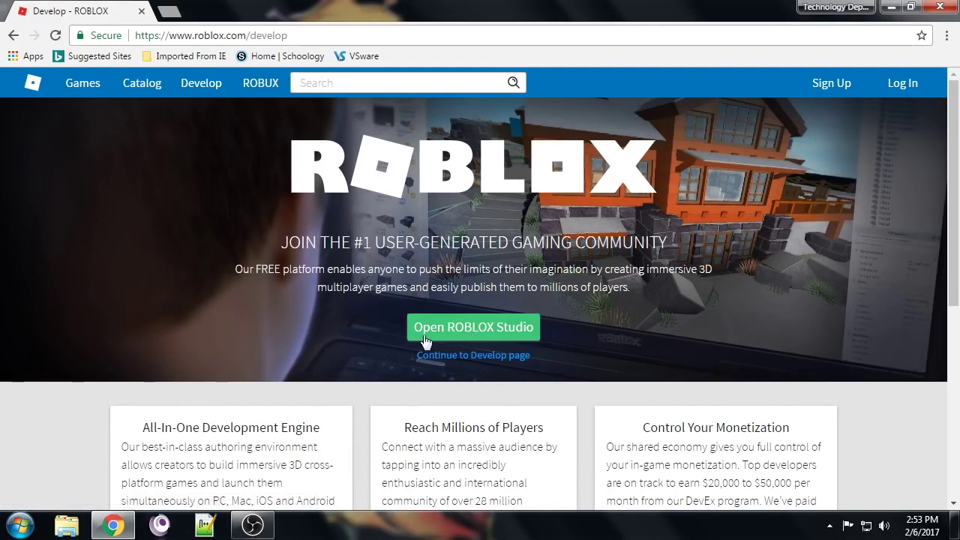
Choose Open ROBLOX Studio on the Develop page and start the installer download
left_click(467, 334)
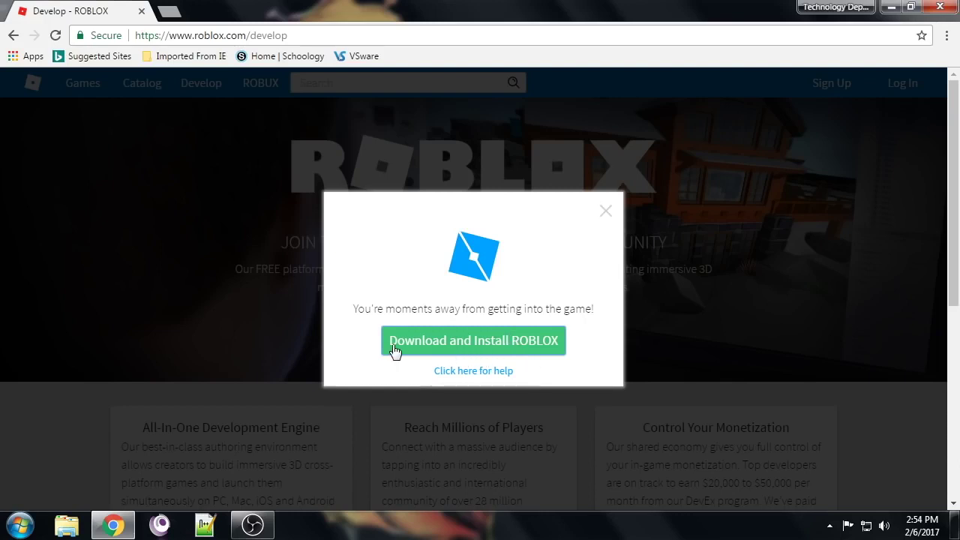
left_click(525, 342)
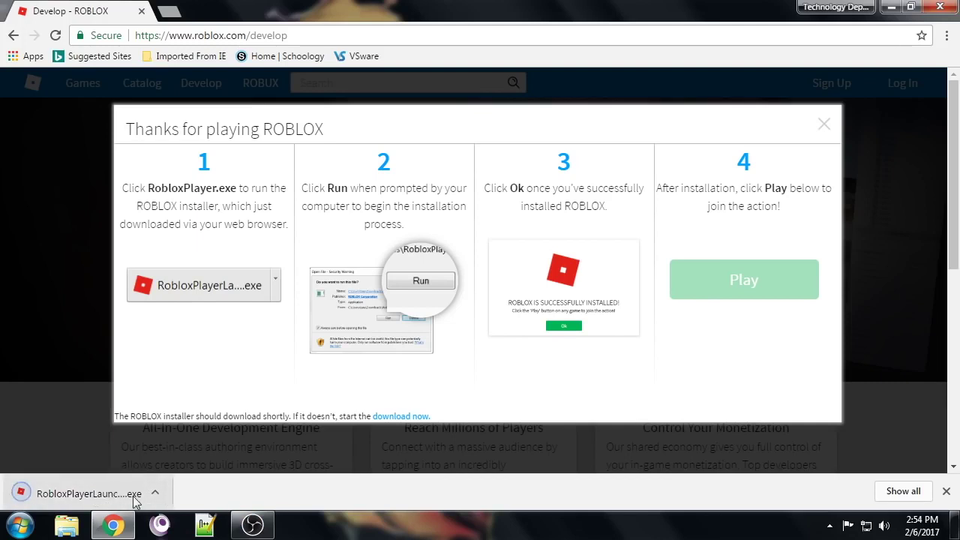
Run the downloaded RobloxPlayerLauncher.exe, close the downloads bar and minimise Chrome
left_click(90, 495)
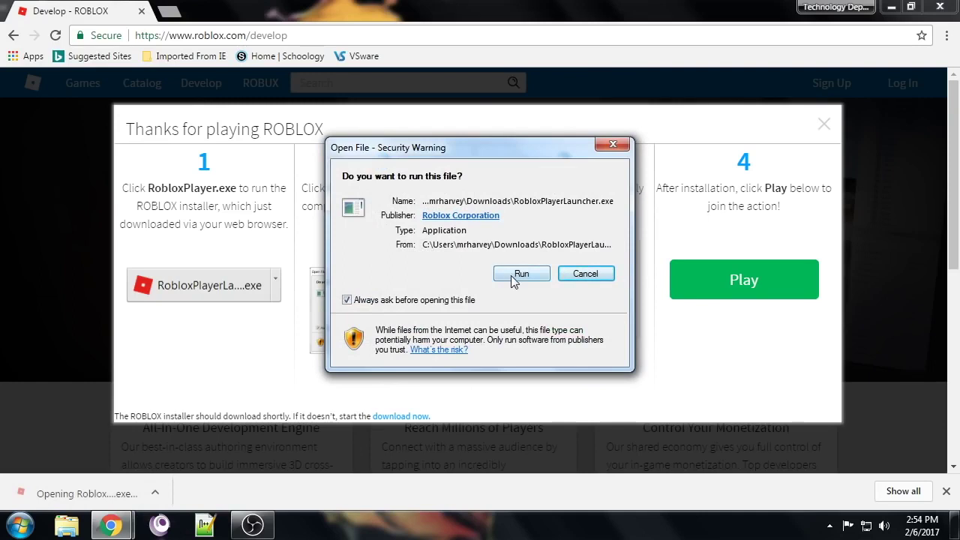
left_click(521, 275)
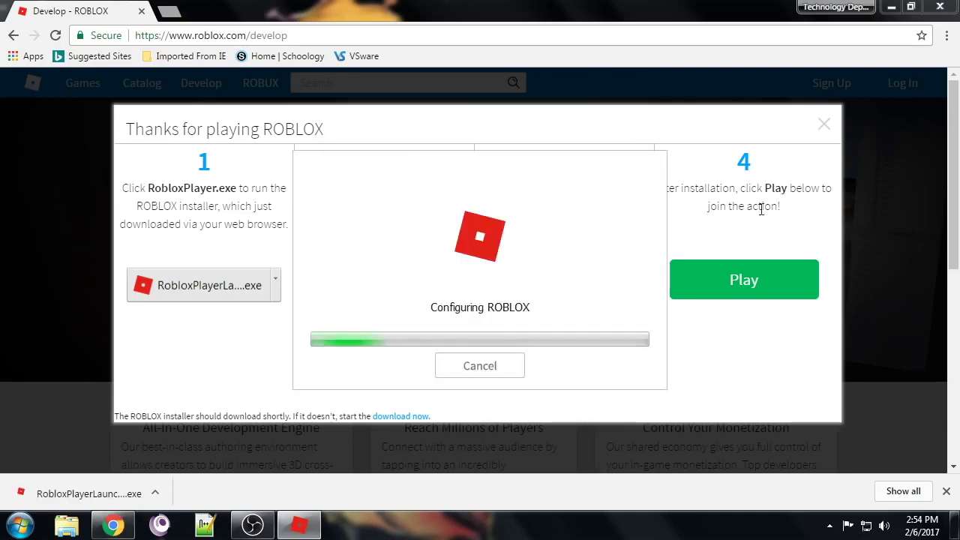
left_click(946, 490)
left_click(891, 6)
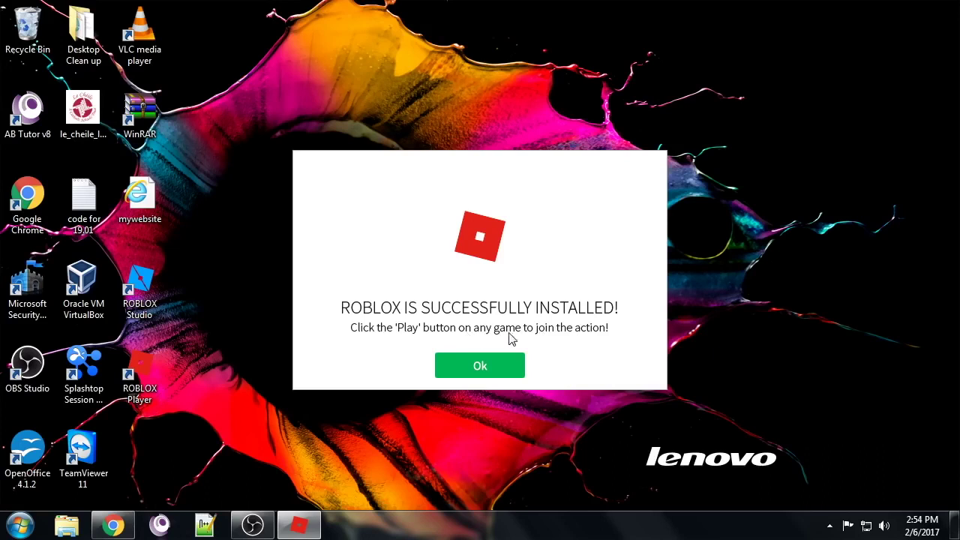
Dismiss the 'ROBLOX IS SUCCESSFULLY INSTALLED!' message with Ok
left_click(490, 371)
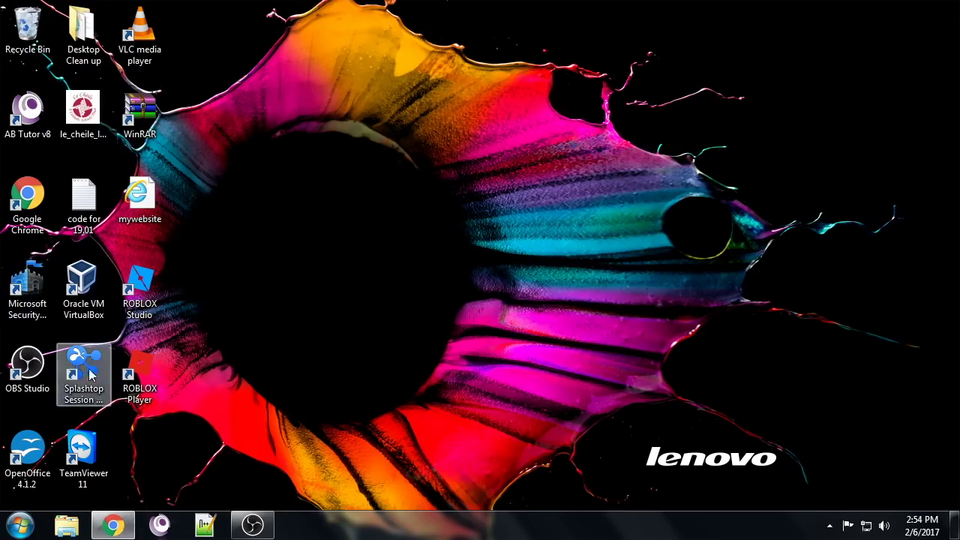
Arrange the ROBLOX Studio and ROBLOX Player shortcuts side by side at the top centre
left_click_drag(128, 287, 353, 118)
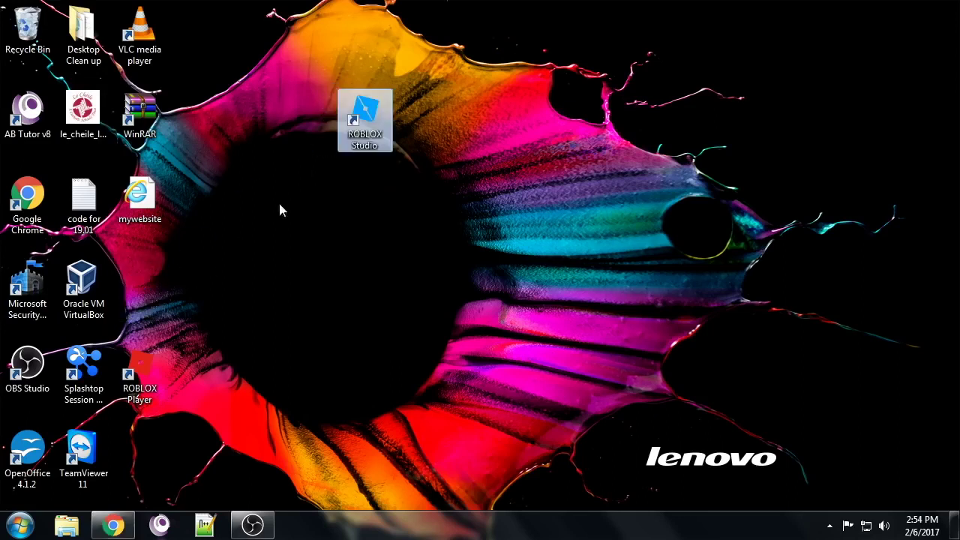
left_click_drag(132, 372, 428, 120)
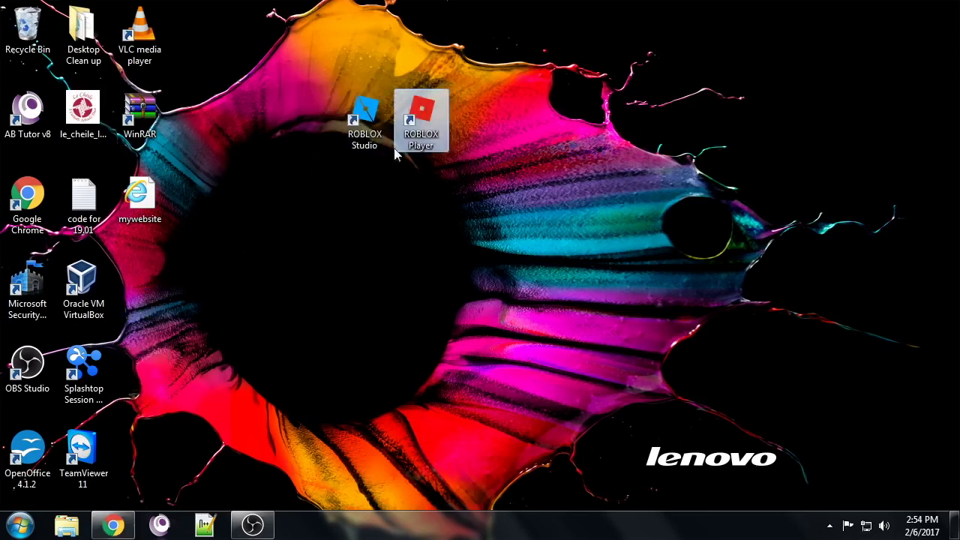
left_click_drag(473, 154, 361, 107)
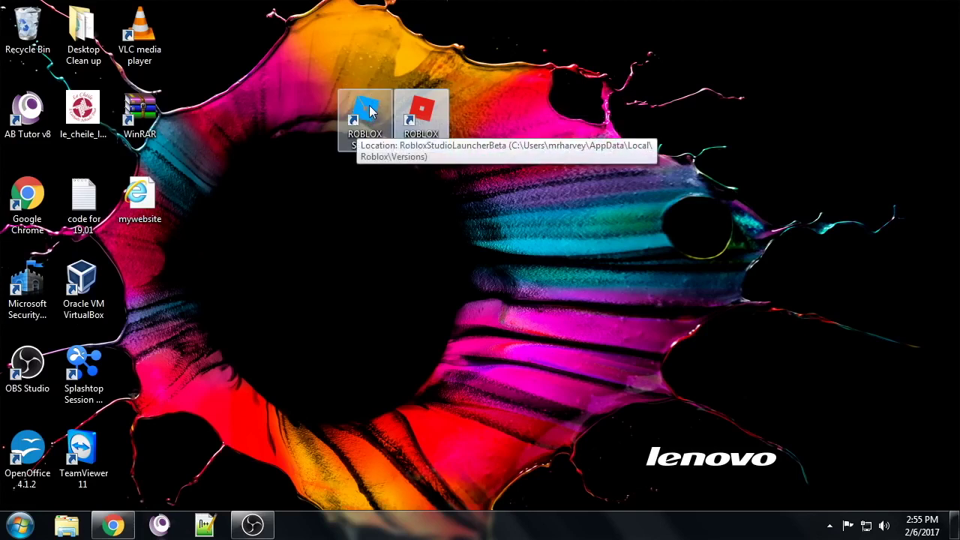
Launch ROBLOX Studio from its desktop shortcut to begin its installation
left_click(436, 124)
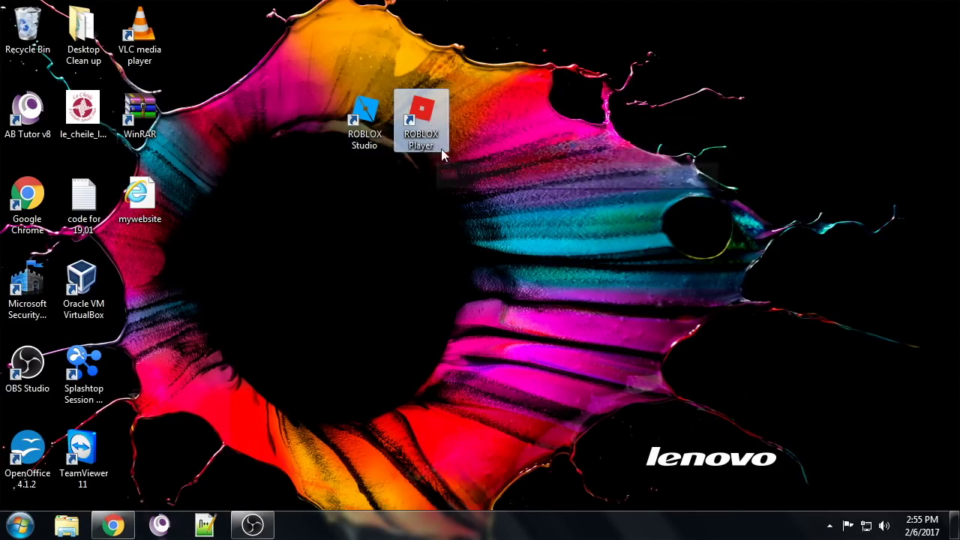
left_click(368, 113, "ctrl")
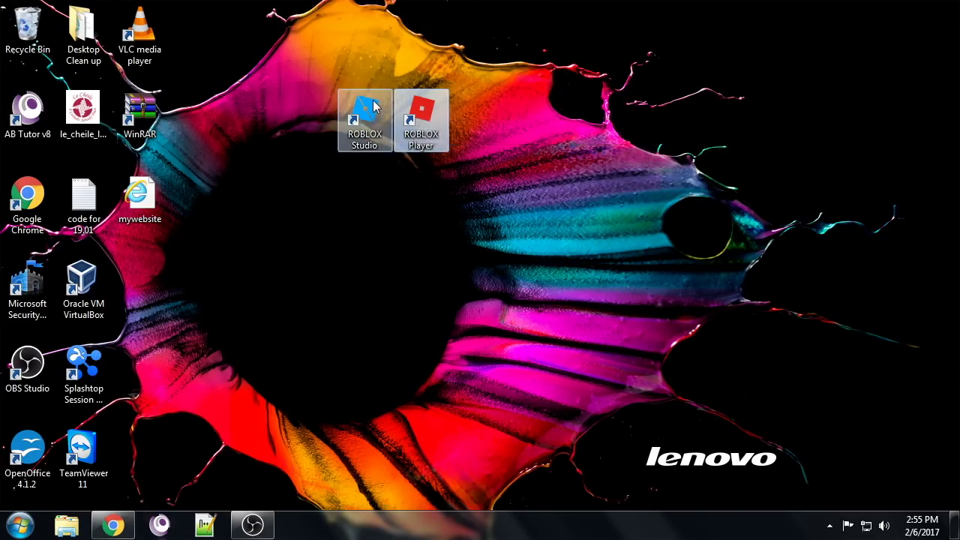
left_click(373, 108)
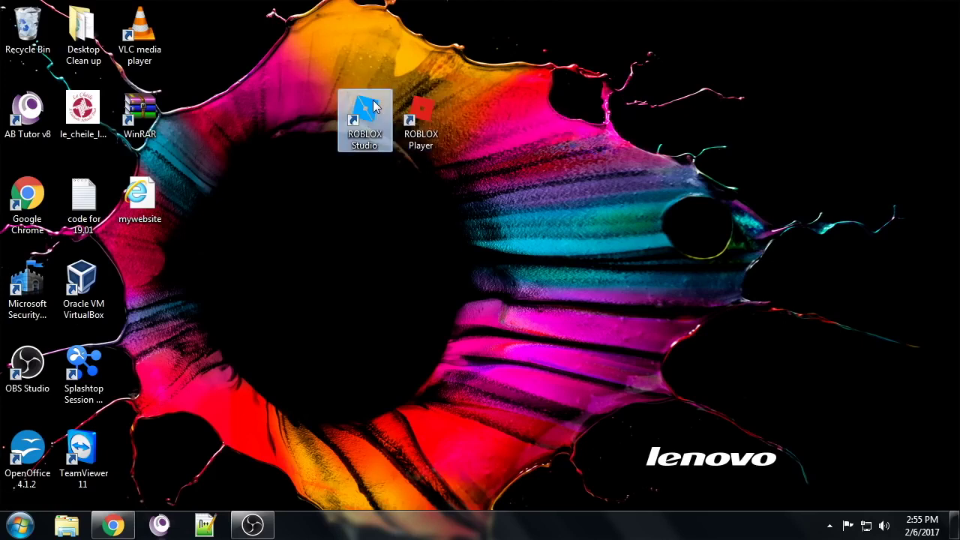
double_click(373, 107)
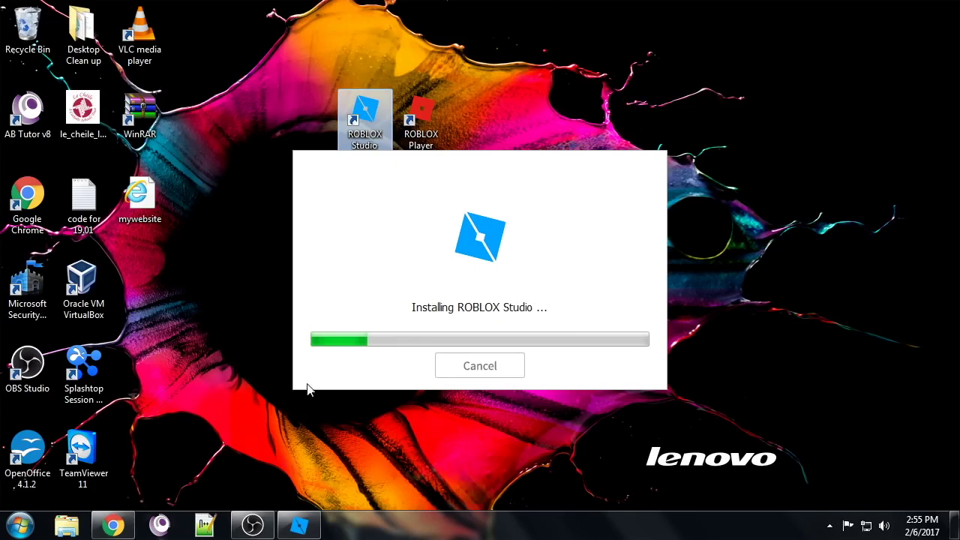
Search the Start menu for 'rob' while ROBLOX Studio installs, then close the menu
left_click(19, 525)
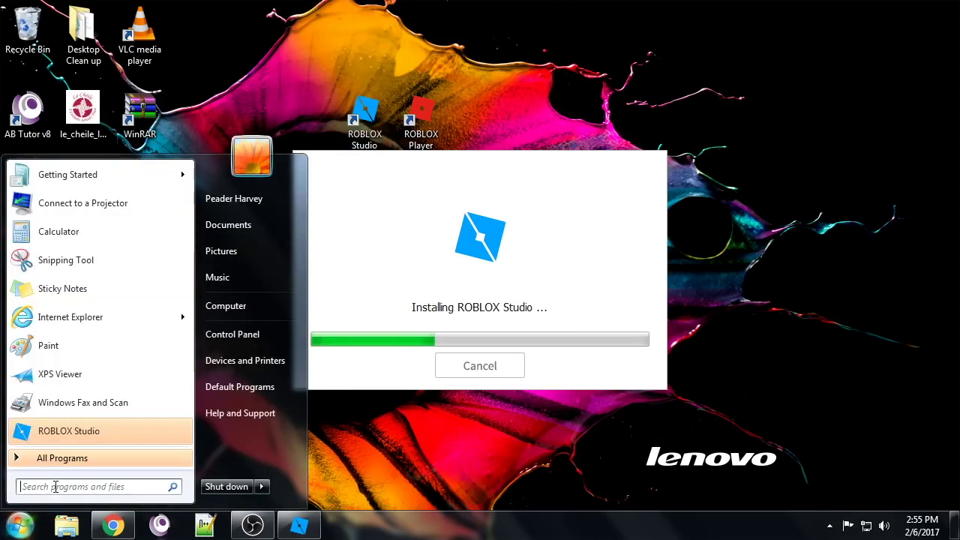
left_click(55, 487)
type("rob")
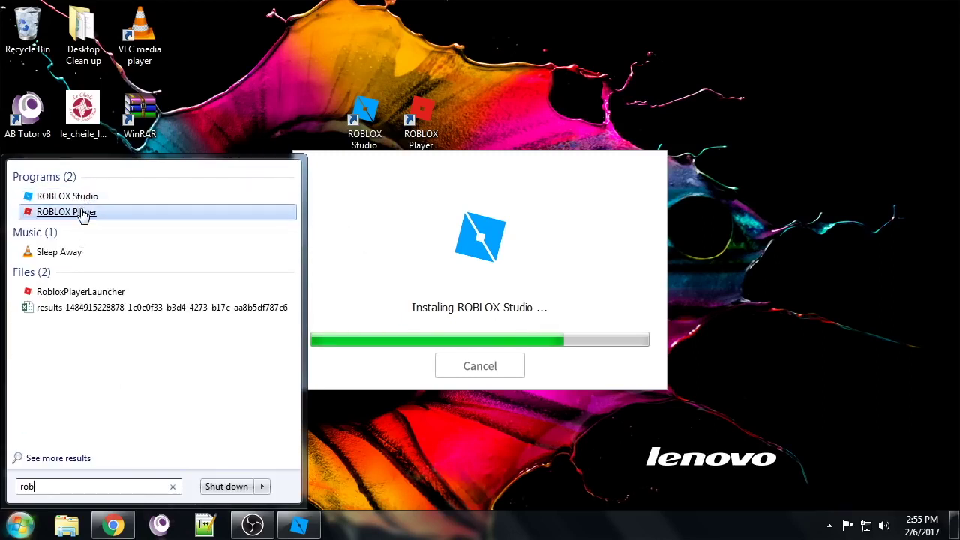
left_click(245, 108)
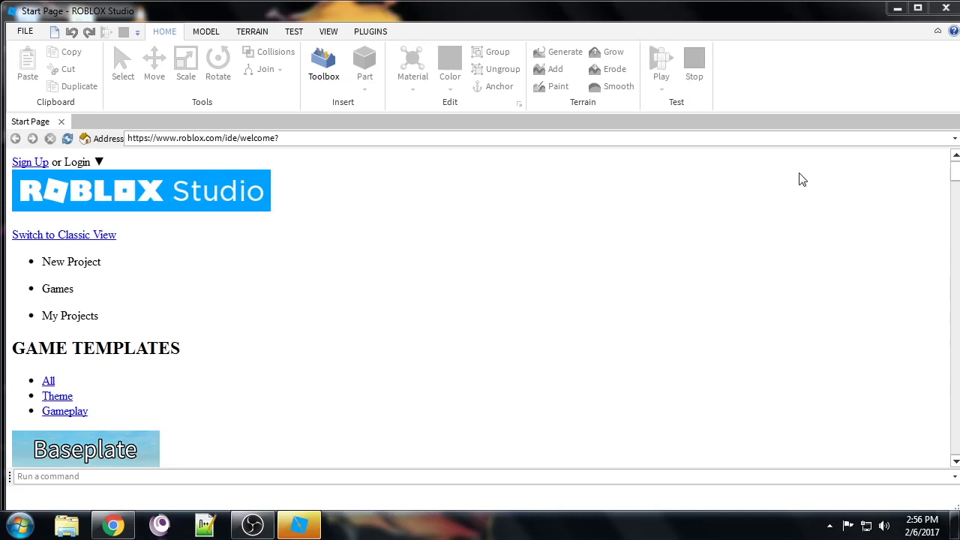
Cycle through the HOME, MODEL and TERRAIN ribbon tabs, finishing on MODEL
left_click(204, 30)
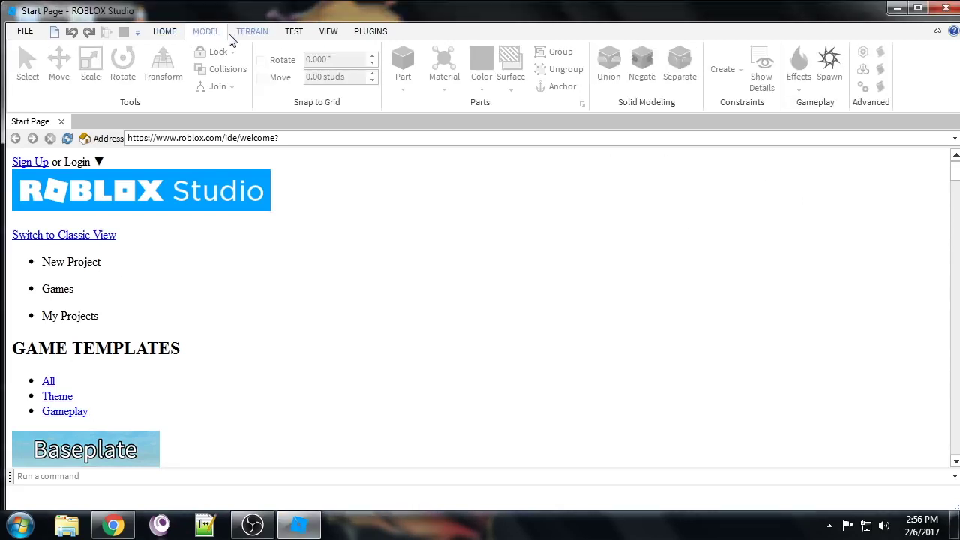
left_click(234, 36)
left_click(217, 36)
left_click(174, 34)
left_click(201, 35)
left_click(253, 34)
left_click(218, 35)
left_click(165, 34)
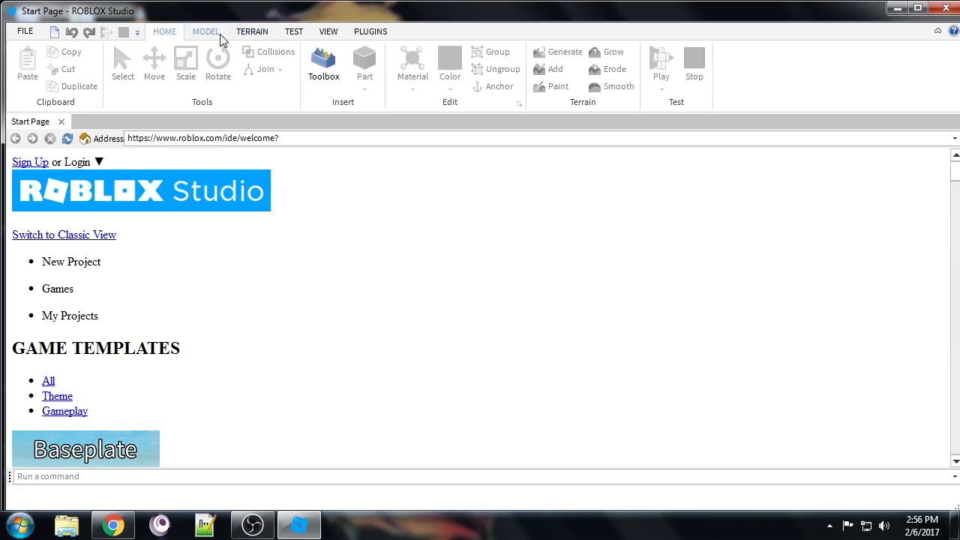
left_click(218, 33)
left_click(248, 34)
left_click(207, 34)
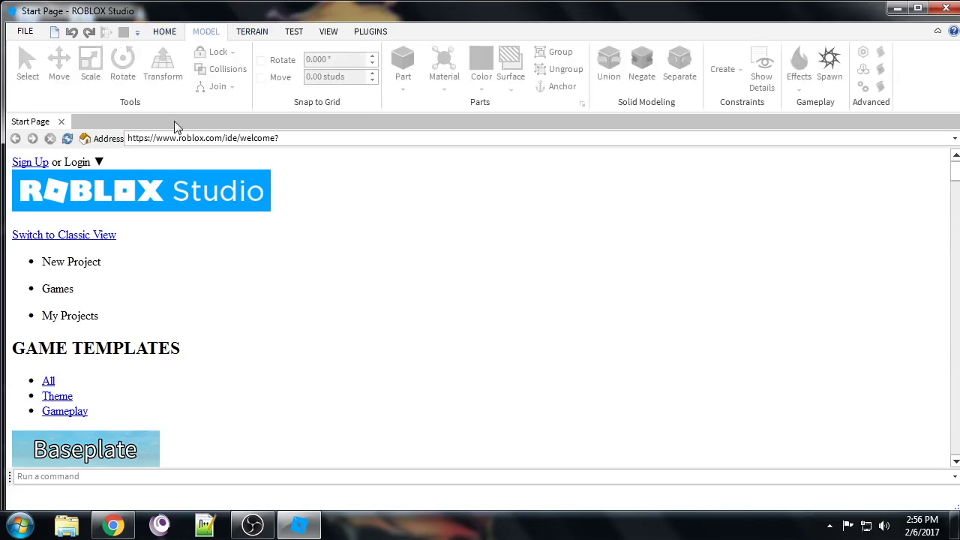